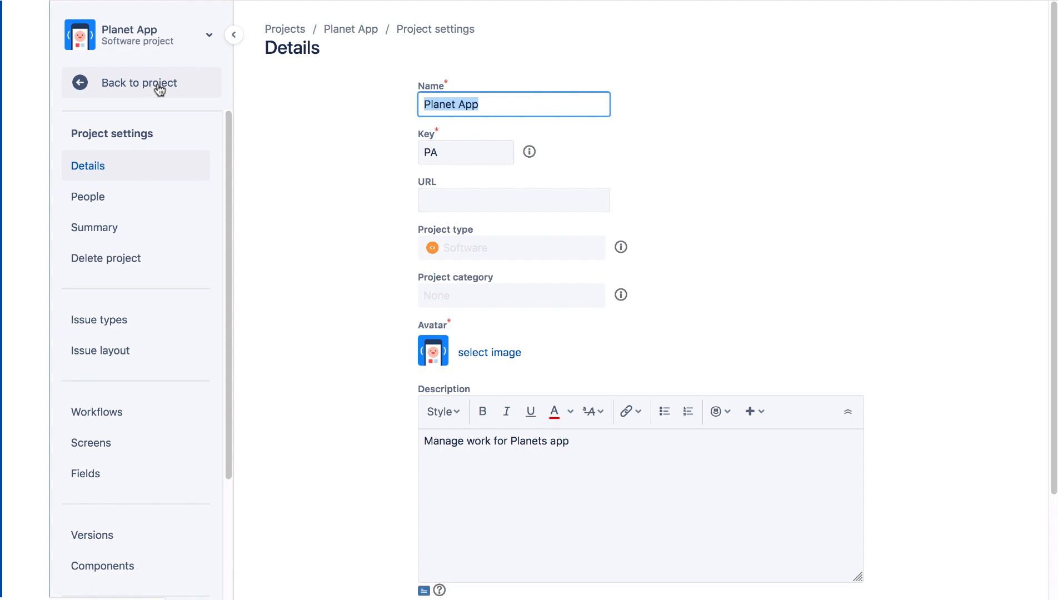
# Return to the Planet App project and open the column settings of the PA board.
pyautogui.click(158, 86)
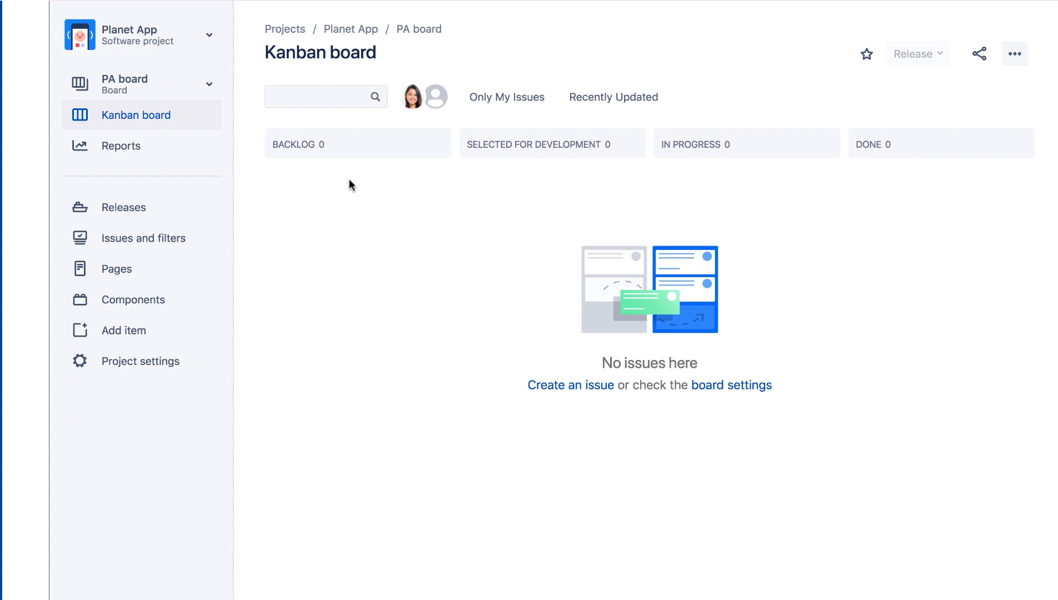
pyautogui.click(1017, 57)
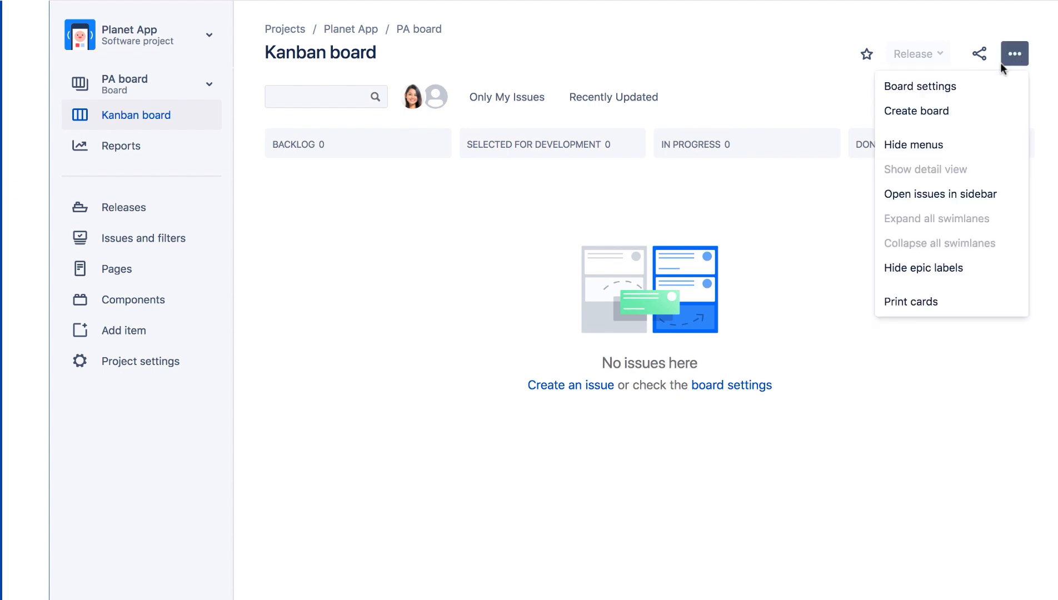
pyautogui.click(962, 86)
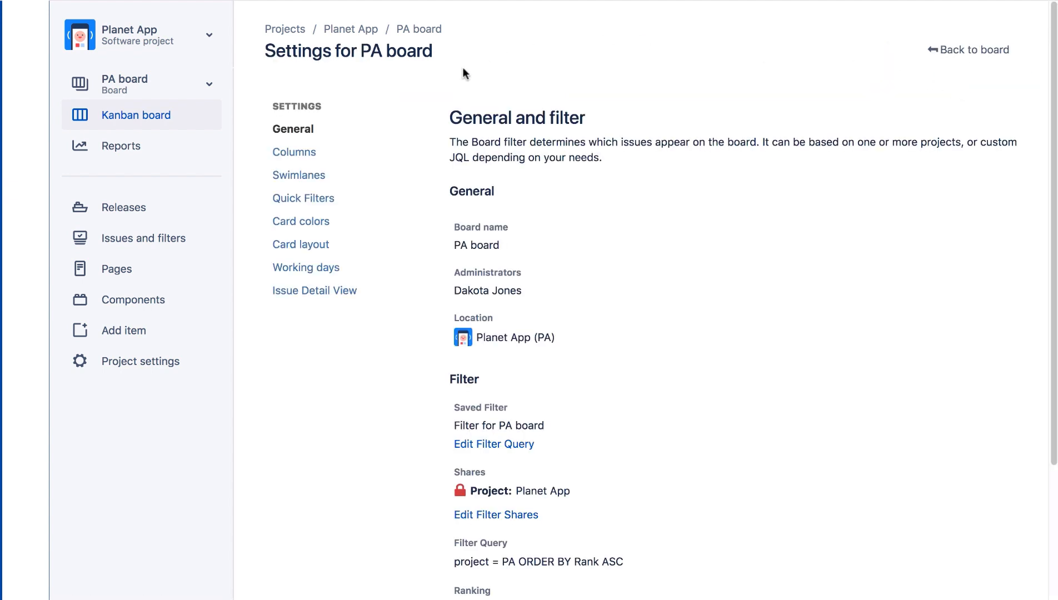
pyautogui.click(307, 153)
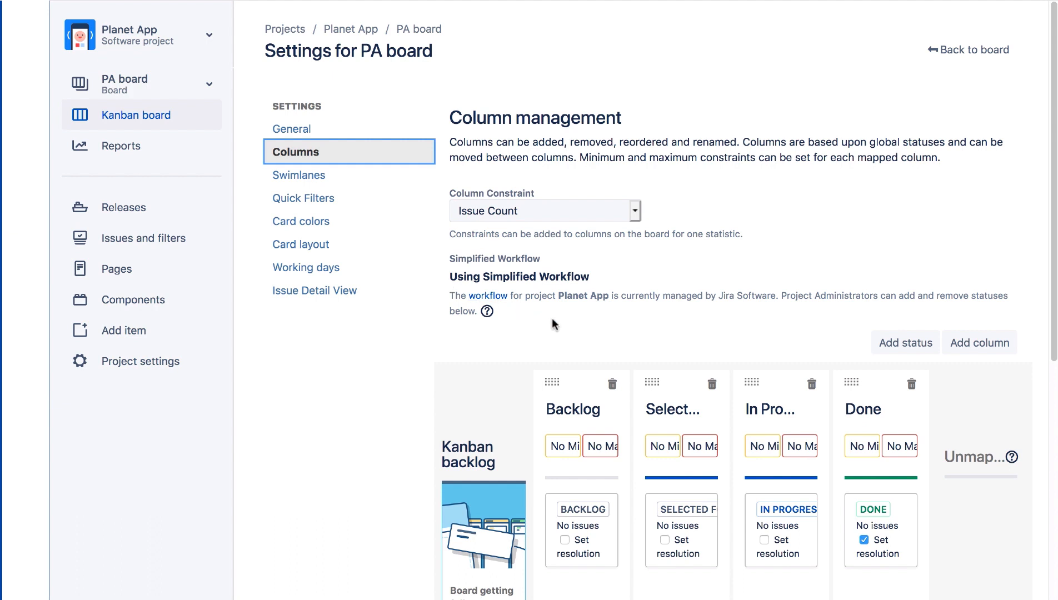
# Delete the Selected for Development column and remove its unmapped status from the workflow.
pyautogui.click(712, 385)
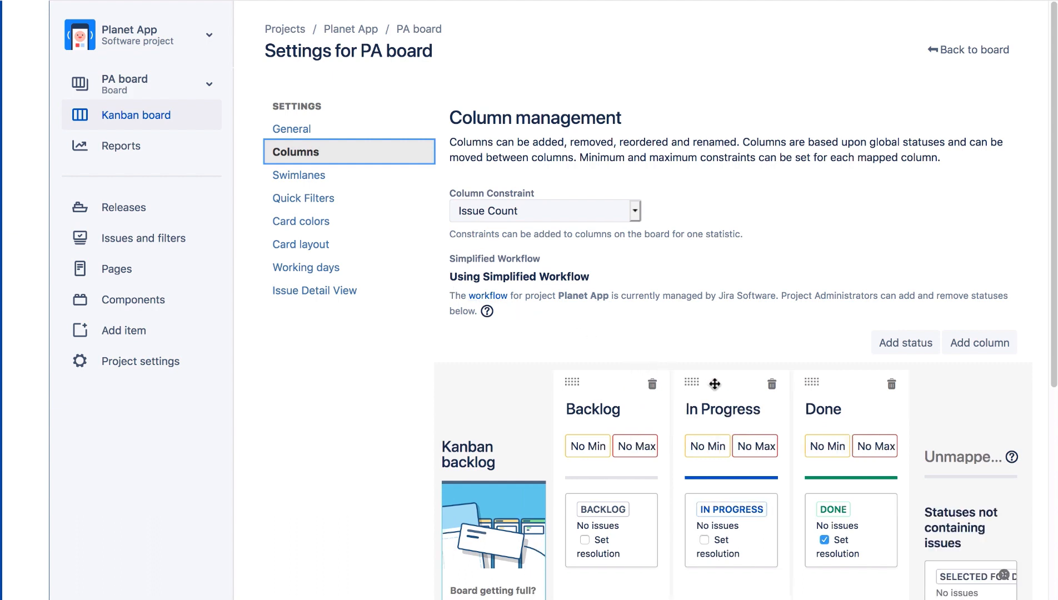
pyautogui.scroll(-3, 715, 384)
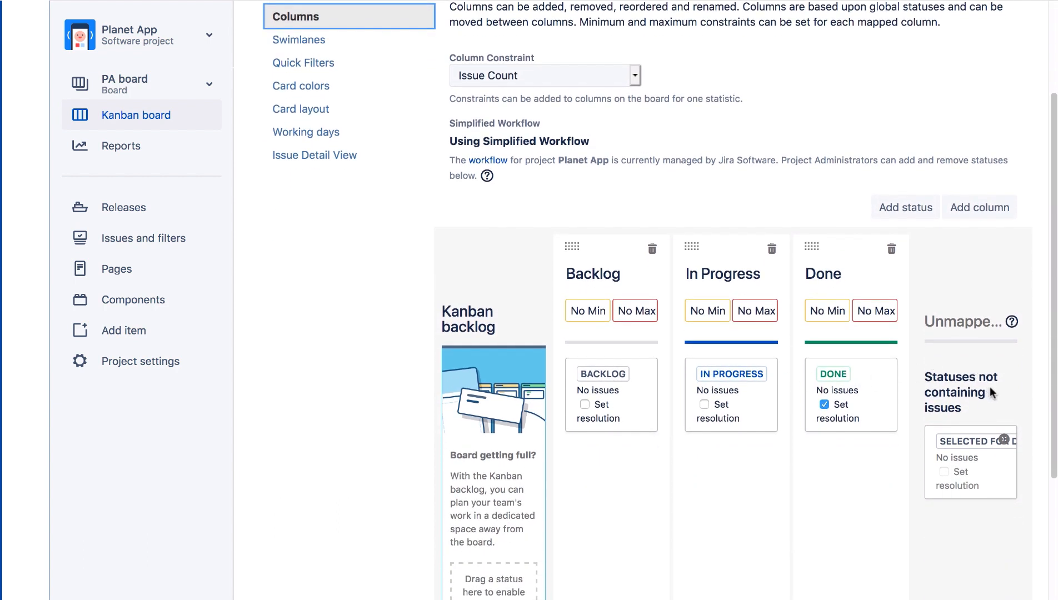
pyautogui.click(1004, 440)
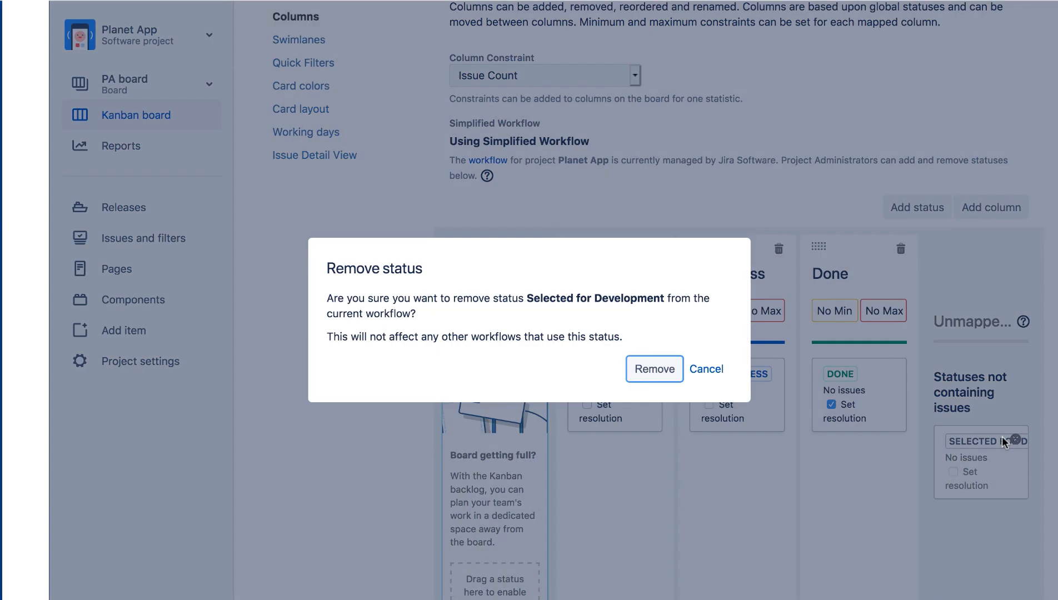
pyautogui.click(658, 369)
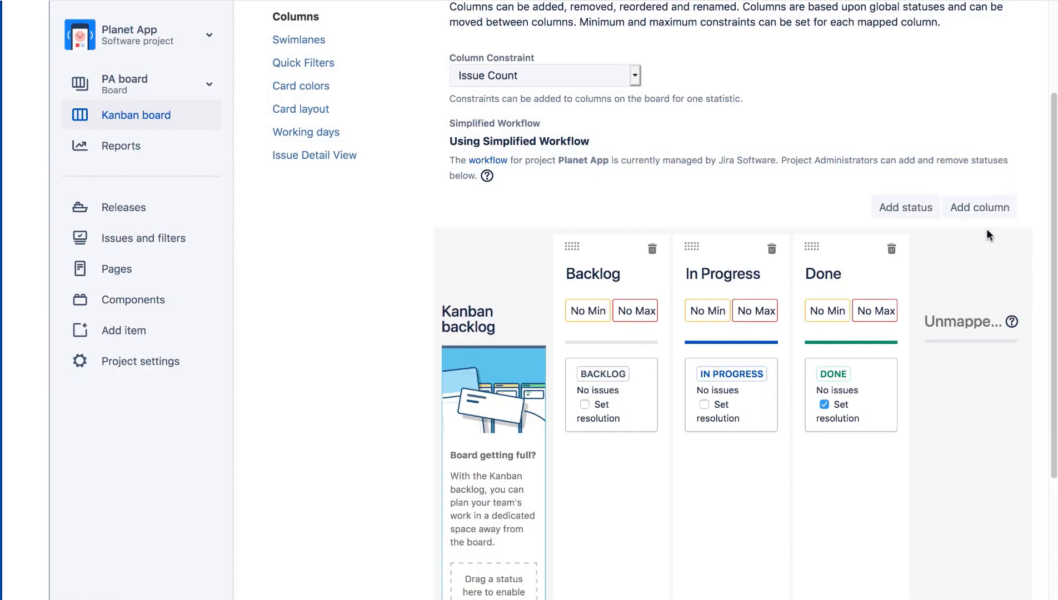
# Add a column named Review in the In Progress category and return to the Kanban board.
pyautogui.click(988, 212)
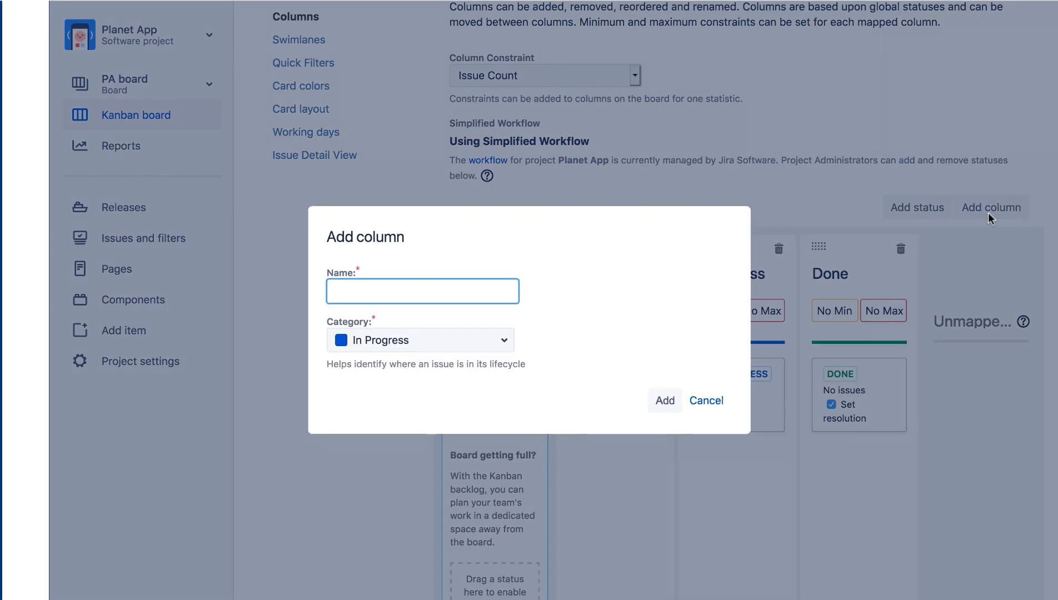
pyautogui.write('Review')
pyautogui.click(664, 400)
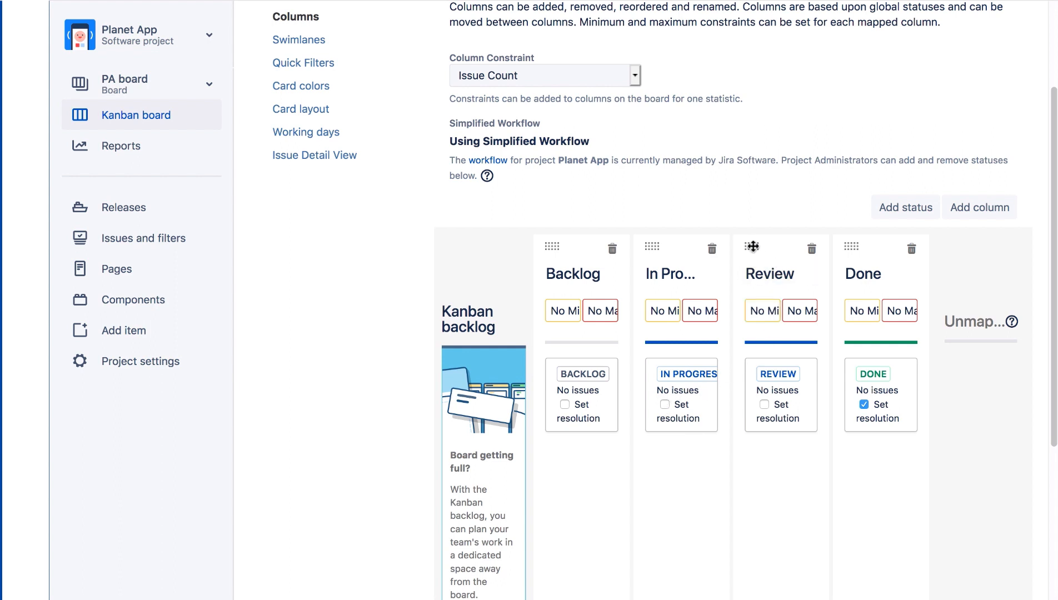
pyautogui.moveTo(752, 246)
pyautogui.mouseDown()
pyautogui.moveTo(651, 239)
pyautogui.moveTo(754, 242)
pyautogui.mouseUp()
pyautogui.scroll(3, 754, 240)
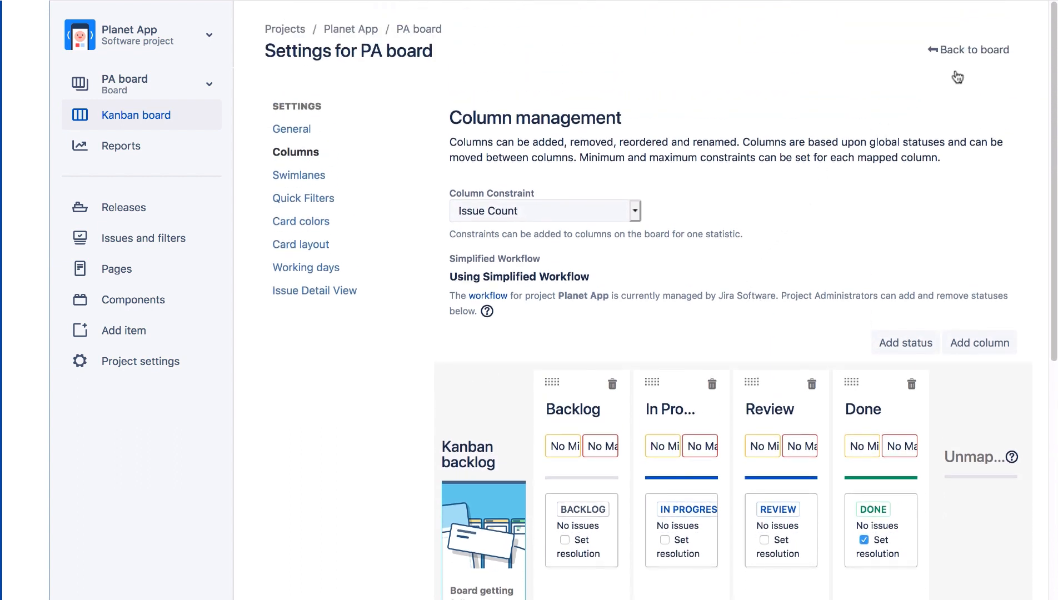
pyautogui.click(984, 51)
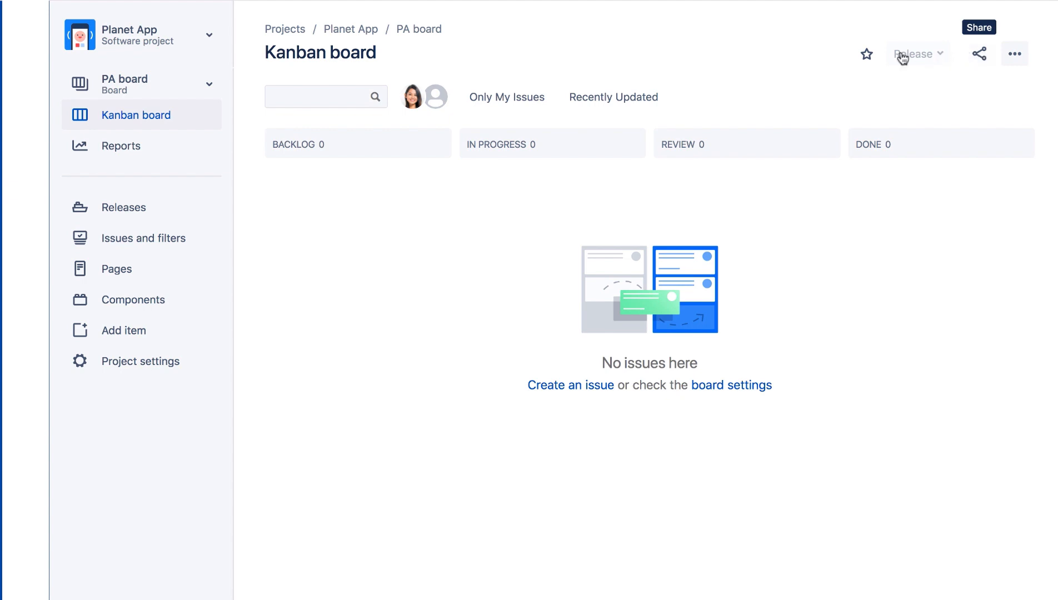
# Create a Story in the Planet App project with the summary "Test 1".
pyautogui.click(575, 383)
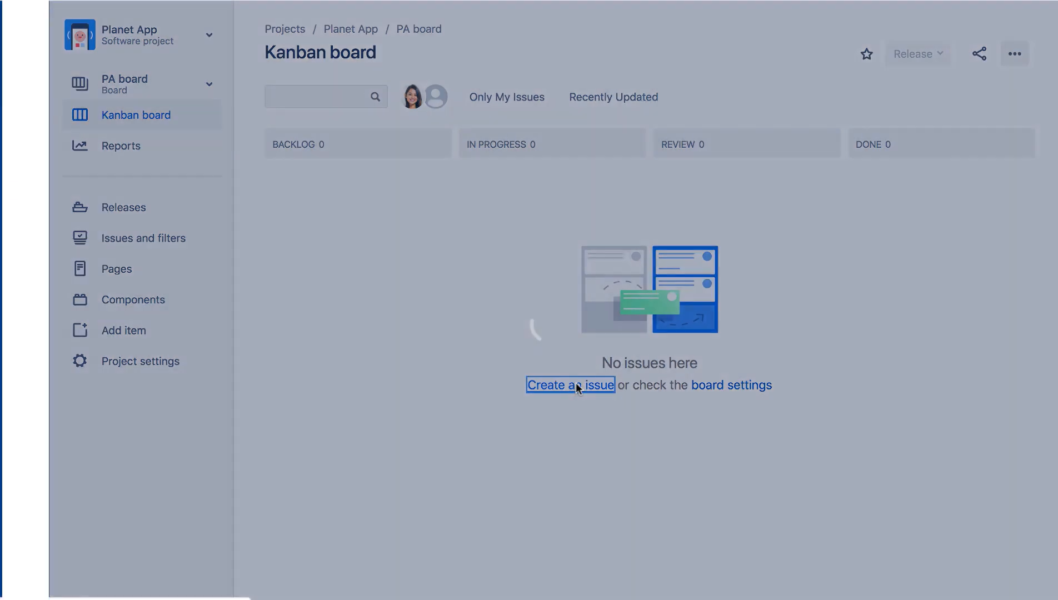
pyautogui.write('Test 1')
pyautogui.click(604, 241)
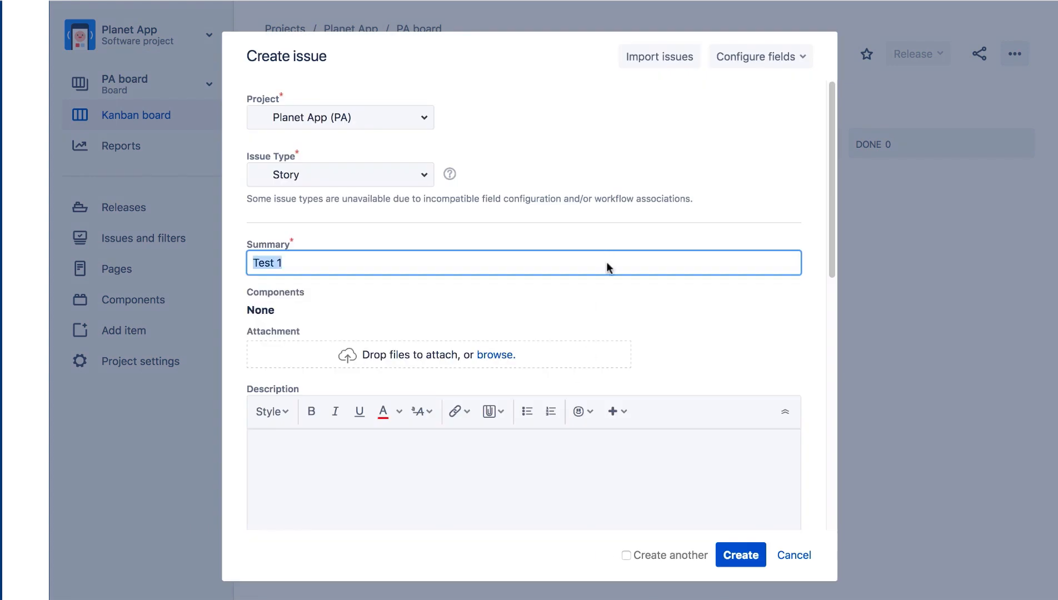
pyautogui.click(741, 555)
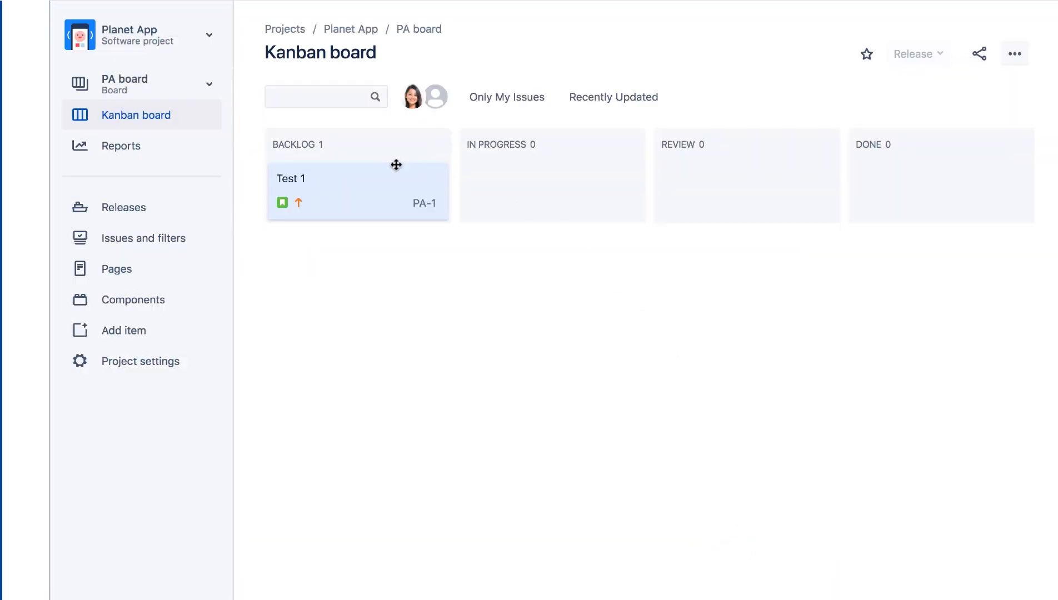
pyautogui.moveTo(360, 175); pyautogui.dragTo(396, 187)
# View the diagram of the Software Simplified Workflow for Project PA in the project's workflow settings, then close it.
pyautogui.click(174, 363)
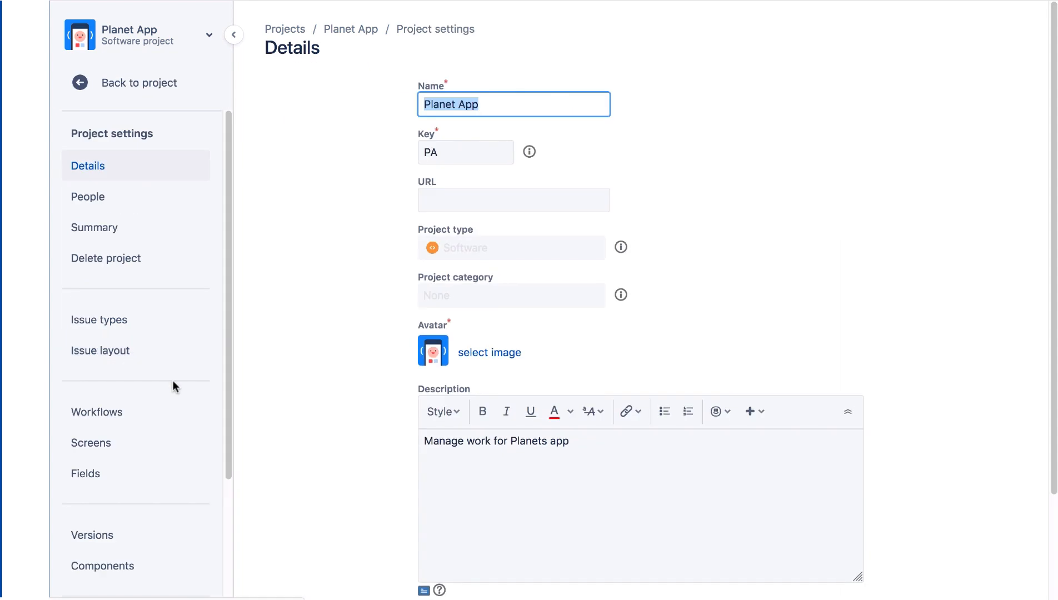
pyautogui.click(169, 411)
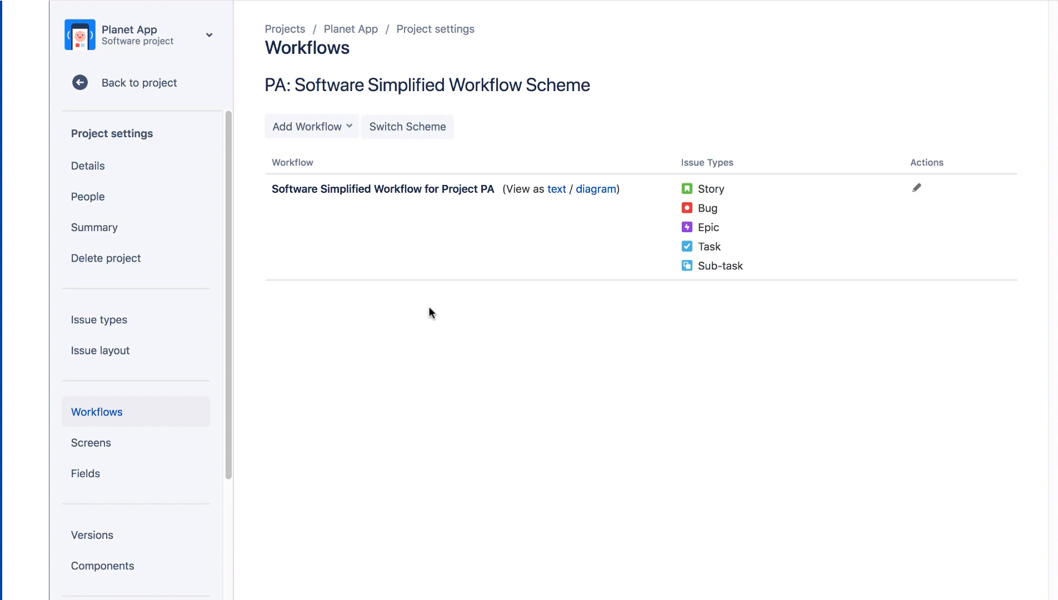
pyautogui.click(598, 190)
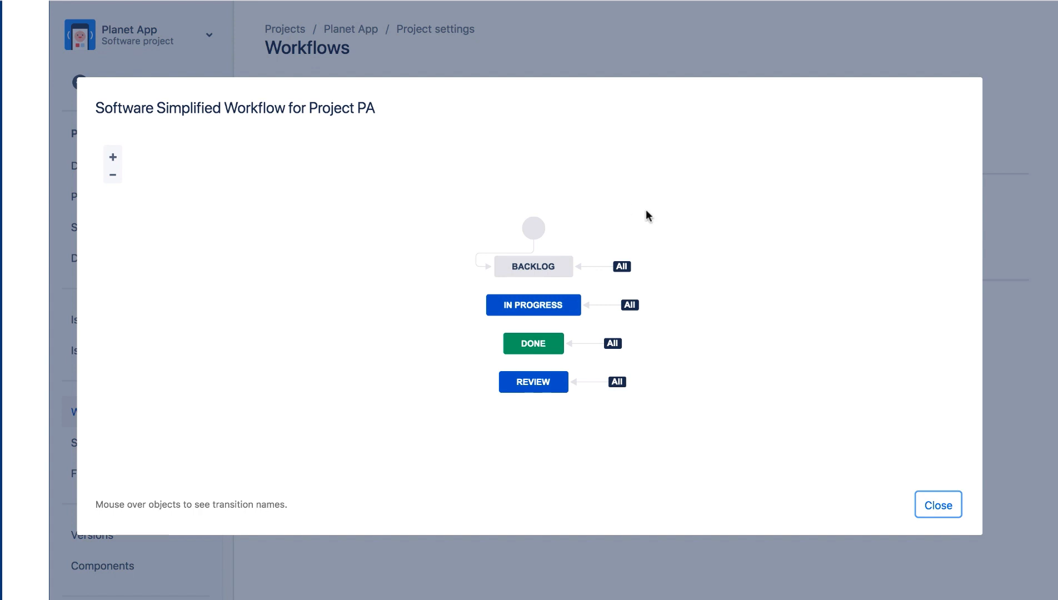
pyautogui.click(937, 507)
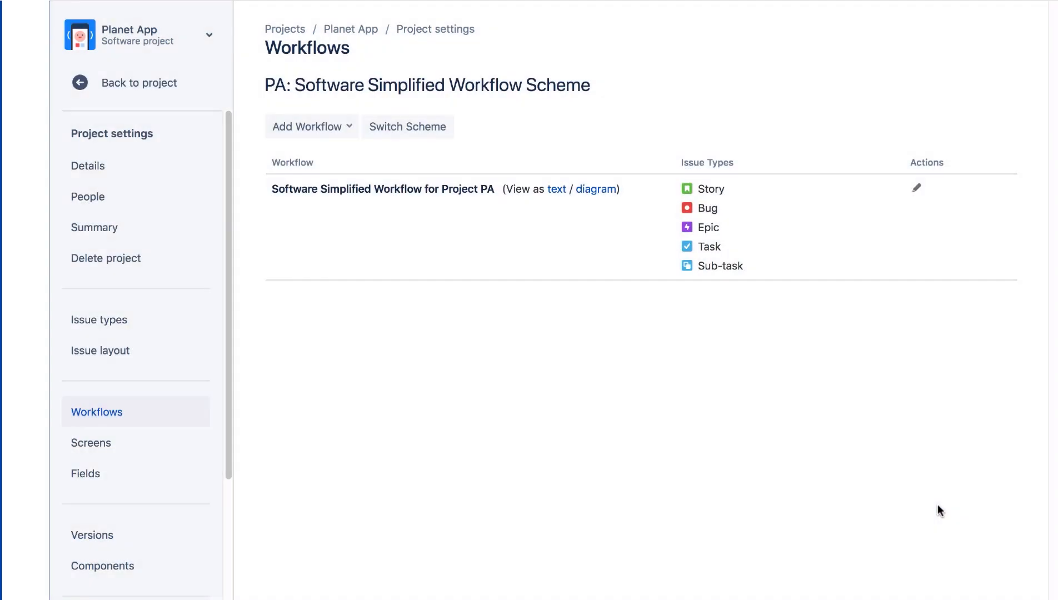
# Open the Software Simplified Workflow for Project PA for editing, look over its diagram and discard the draft.
pyautogui.click(916, 190)
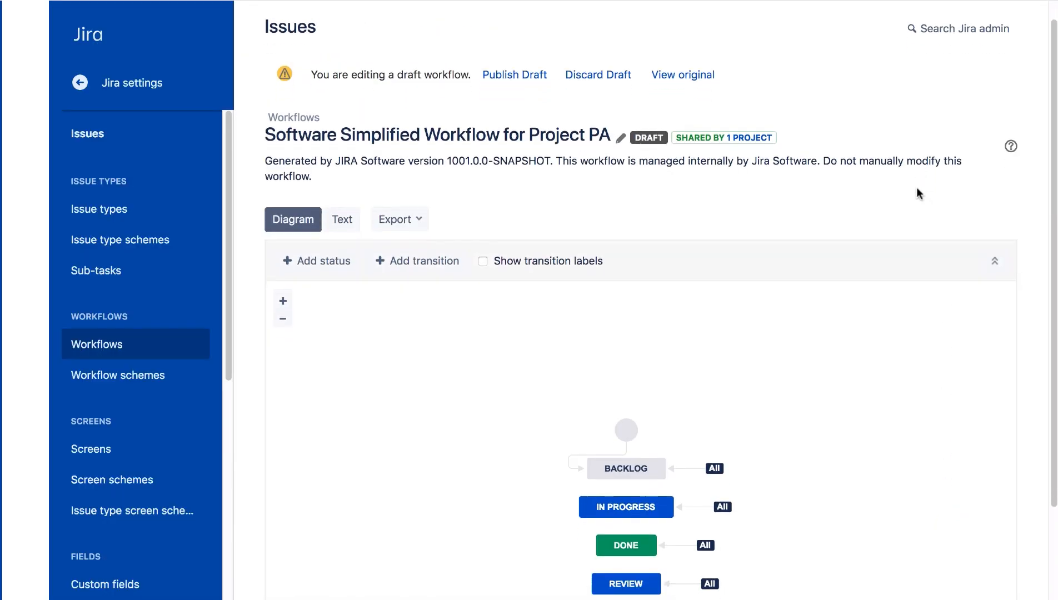
pyautogui.scroll(-2, 917, 186)
pyautogui.scroll(1, 917, 194)
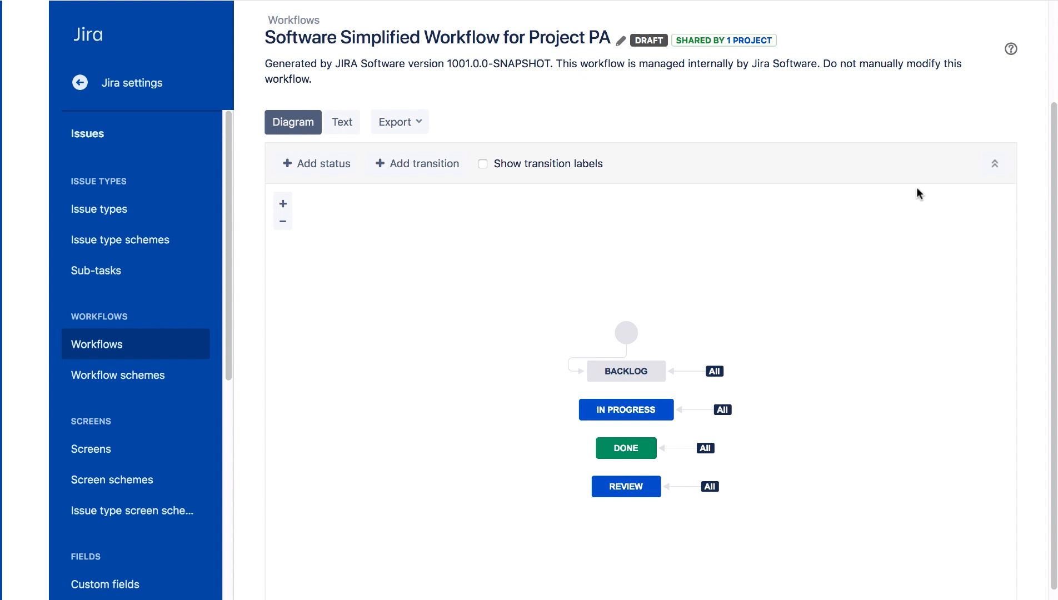
pyautogui.scroll(4, 916, 187)
pyautogui.click(600, 93)
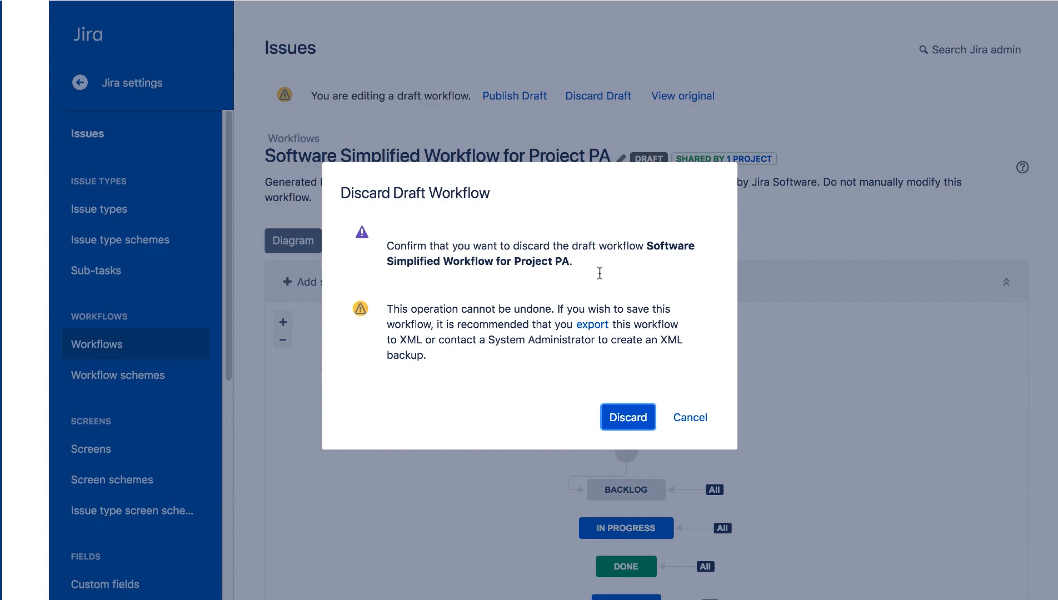
pyautogui.click(626, 417)
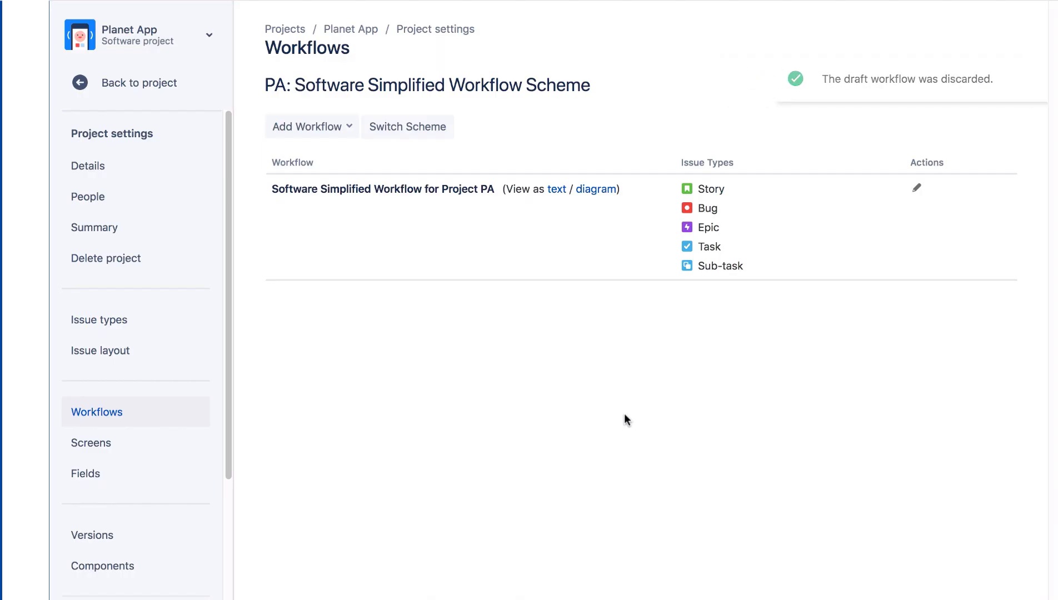
# Open the Test 1 issue from the Kanban board and view the workflow behind its status.
pyautogui.click(177, 88)
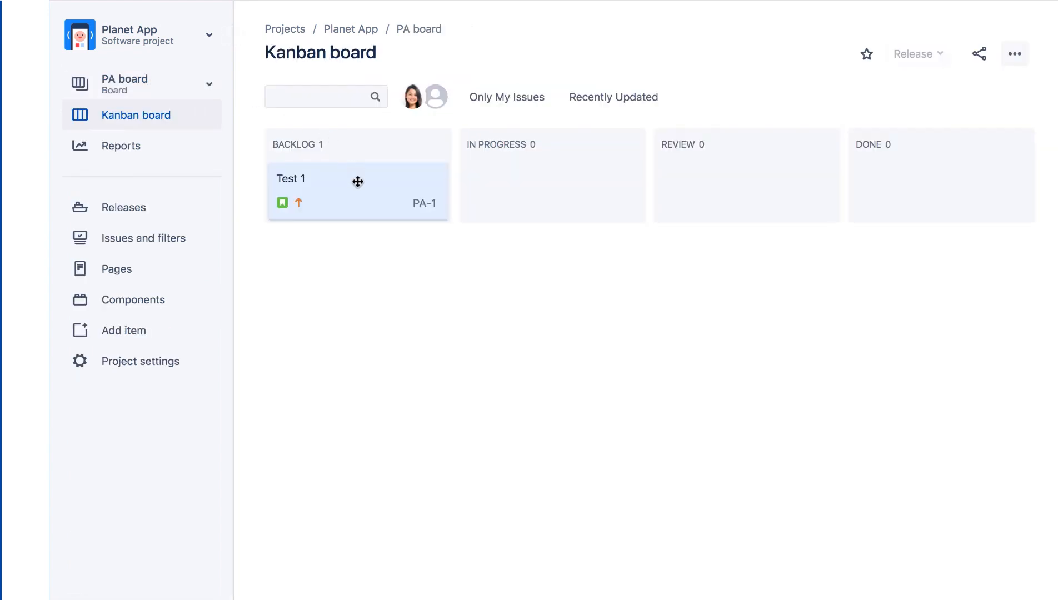
pyautogui.click(357, 185)
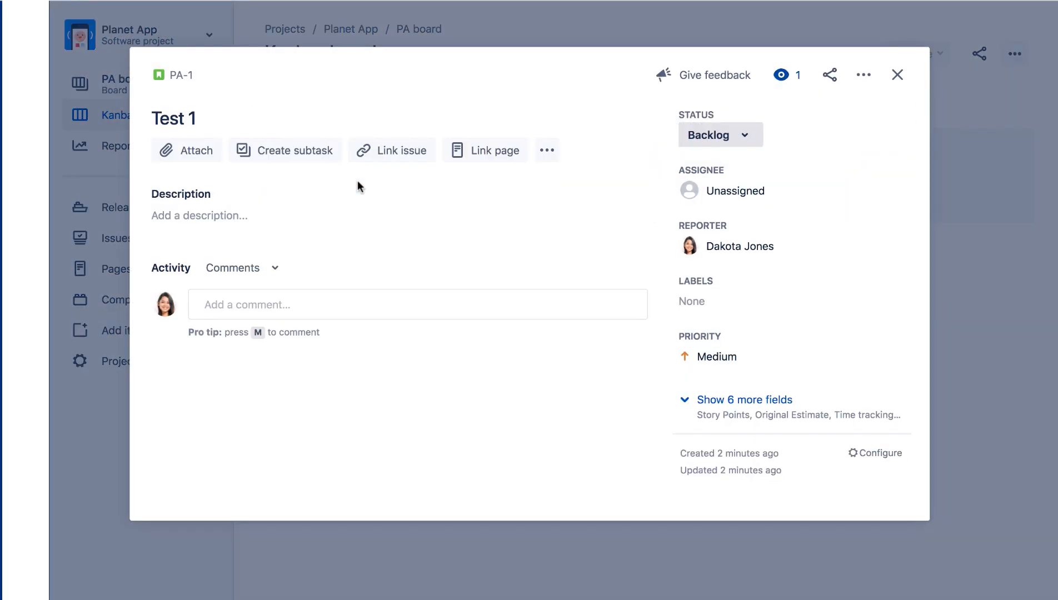
pyautogui.click(747, 139)
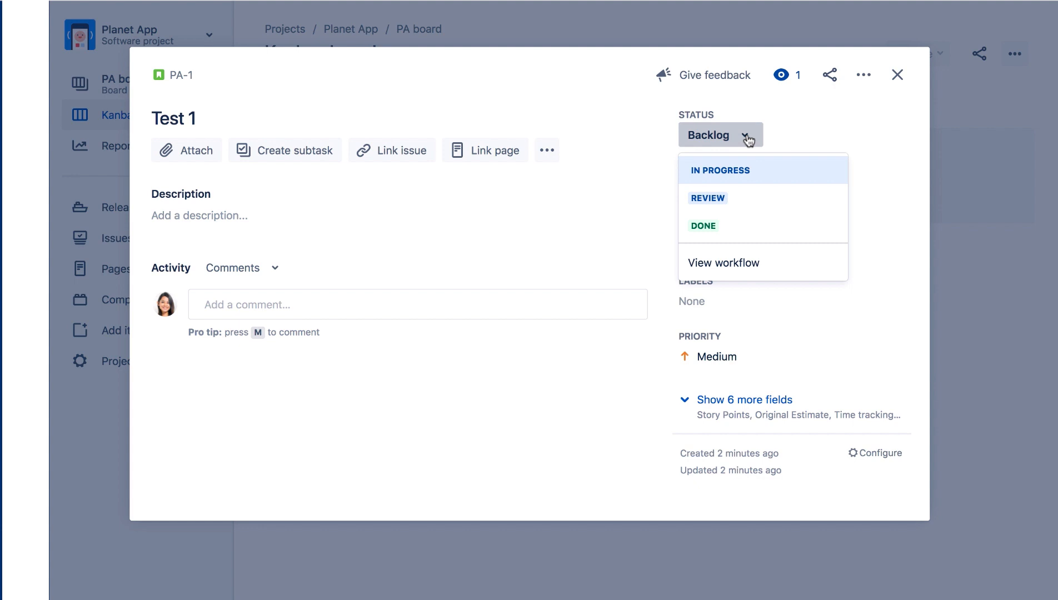
pyautogui.click(742, 260)
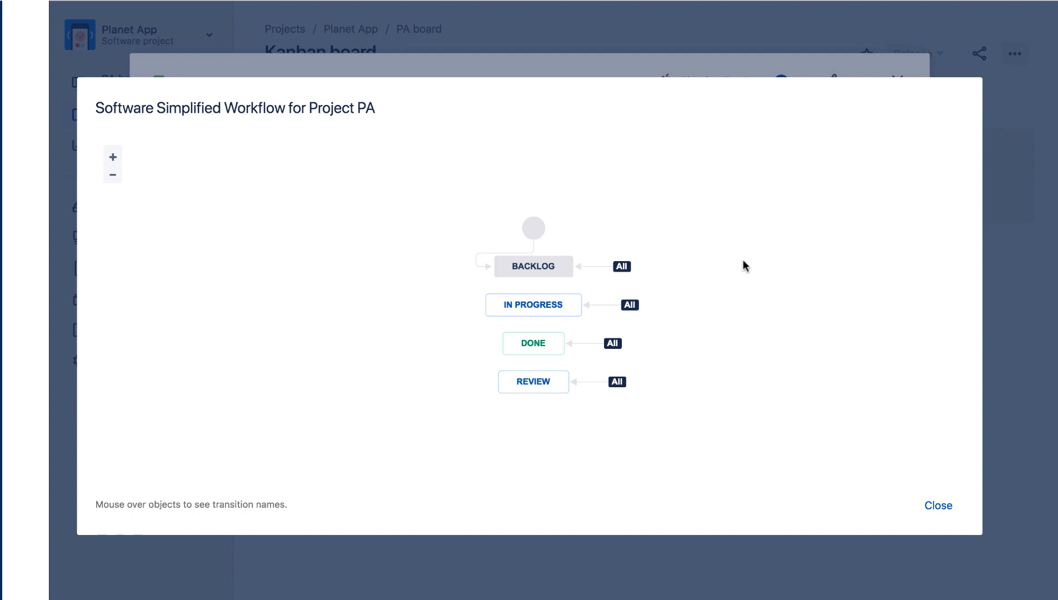
pyautogui.click(938, 505)
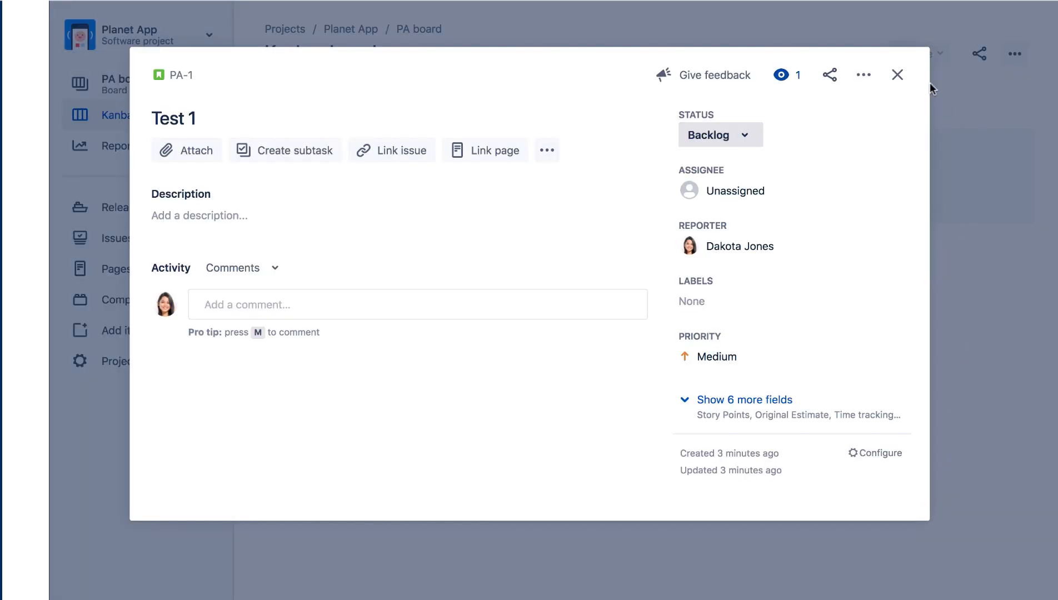